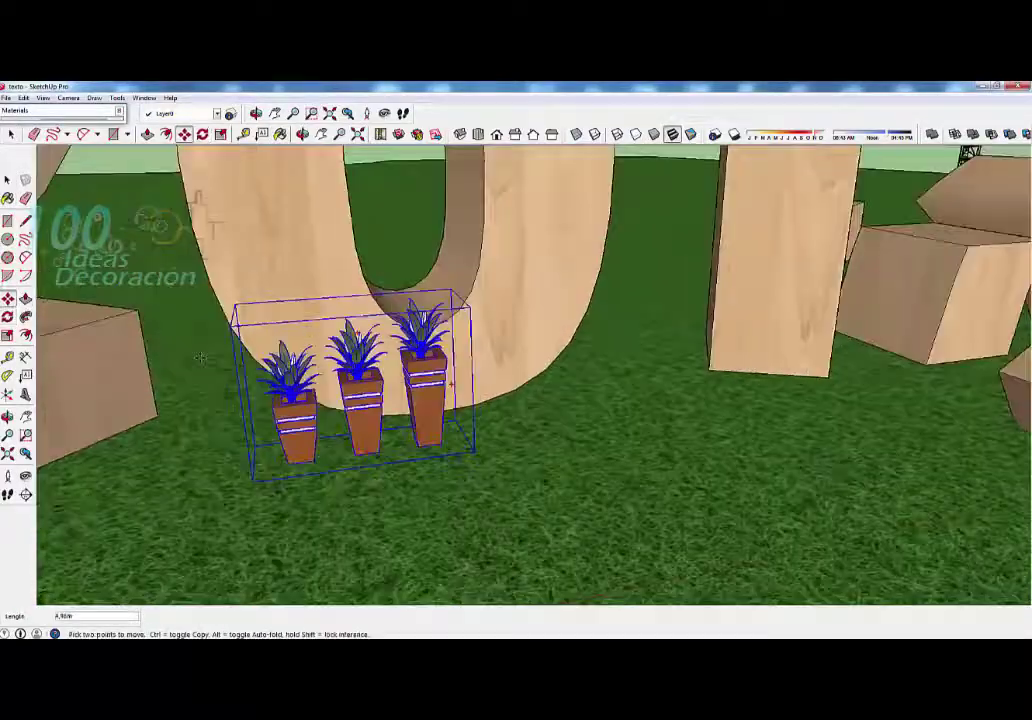
# - Zoom in on the upright sign panel standing on its stone base
pyautogui.scroll(5, 316, 390)
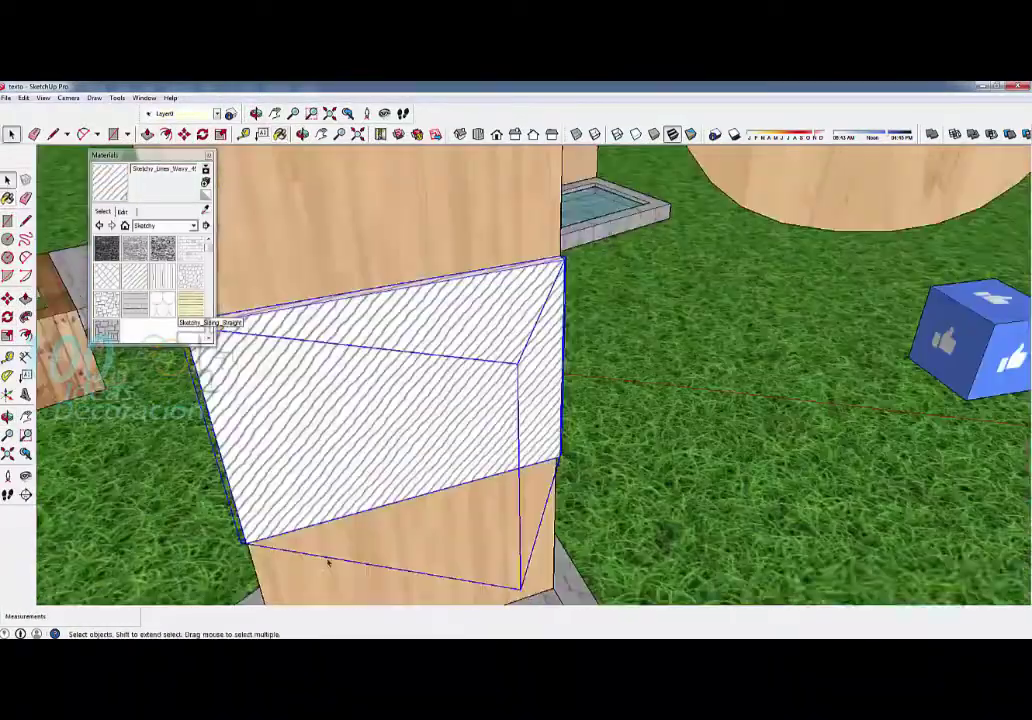
# - Apply the 100 Ideas Decoración logo texture to the sign face
pyautogui.click(122, 211)
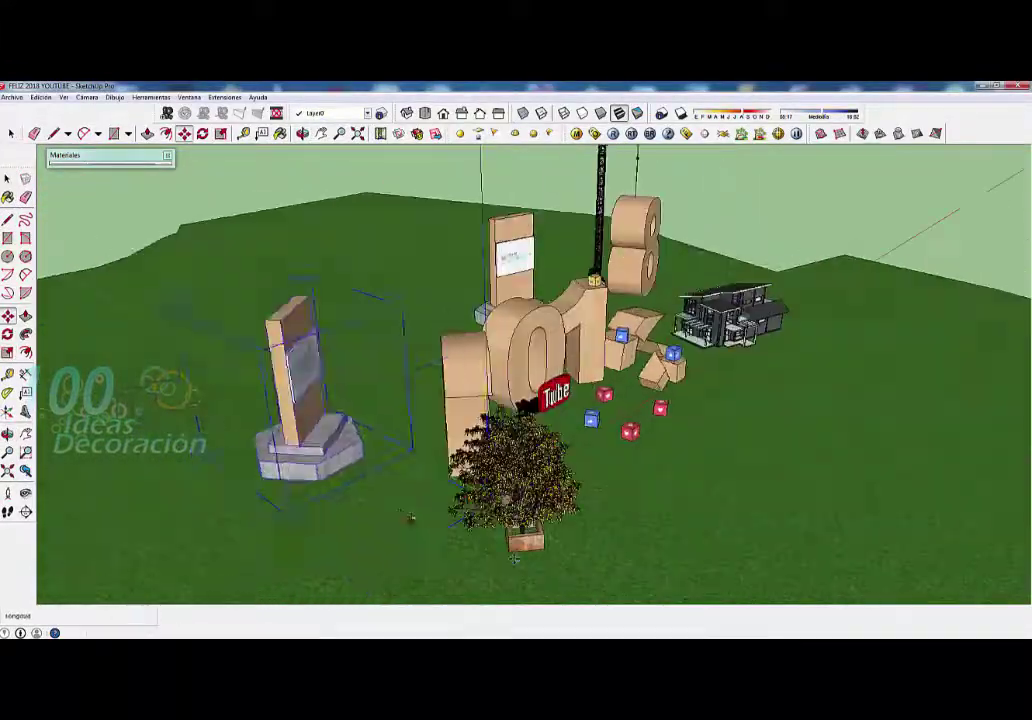
# - Drop the sign into the left foreground of the scene
pyautogui.click(160, 495)
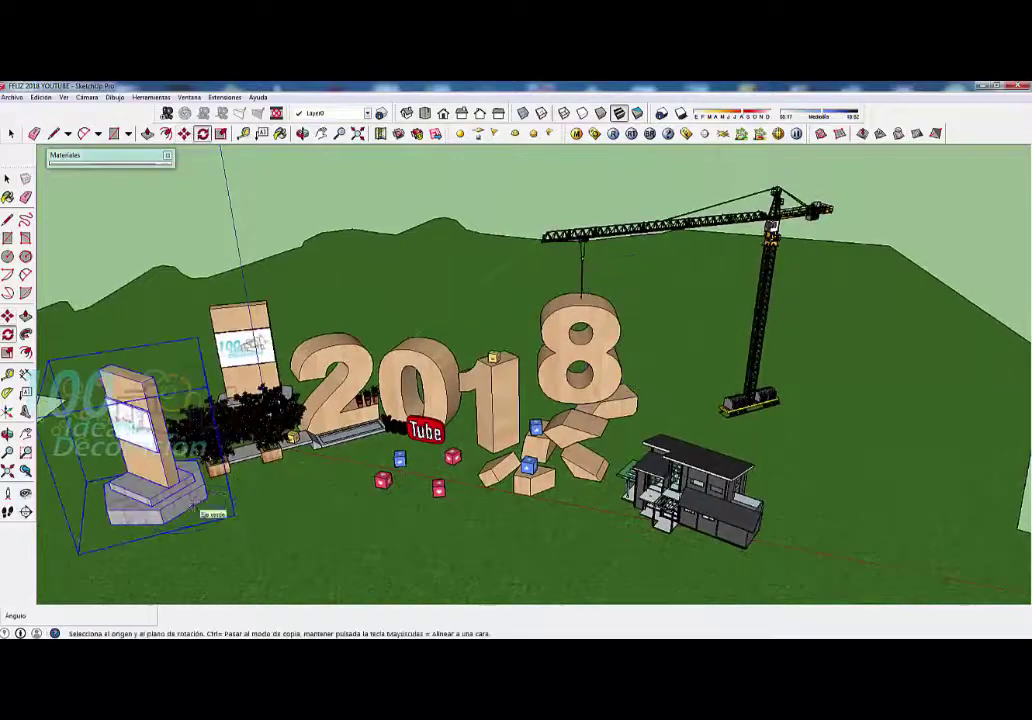
pyautogui.scroll(3, 160, 495)
pyautogui.press('space')
# - Zoom out and pan to frame the whole 2018 scene
pyautogui.scroll(-5, 265, 380)
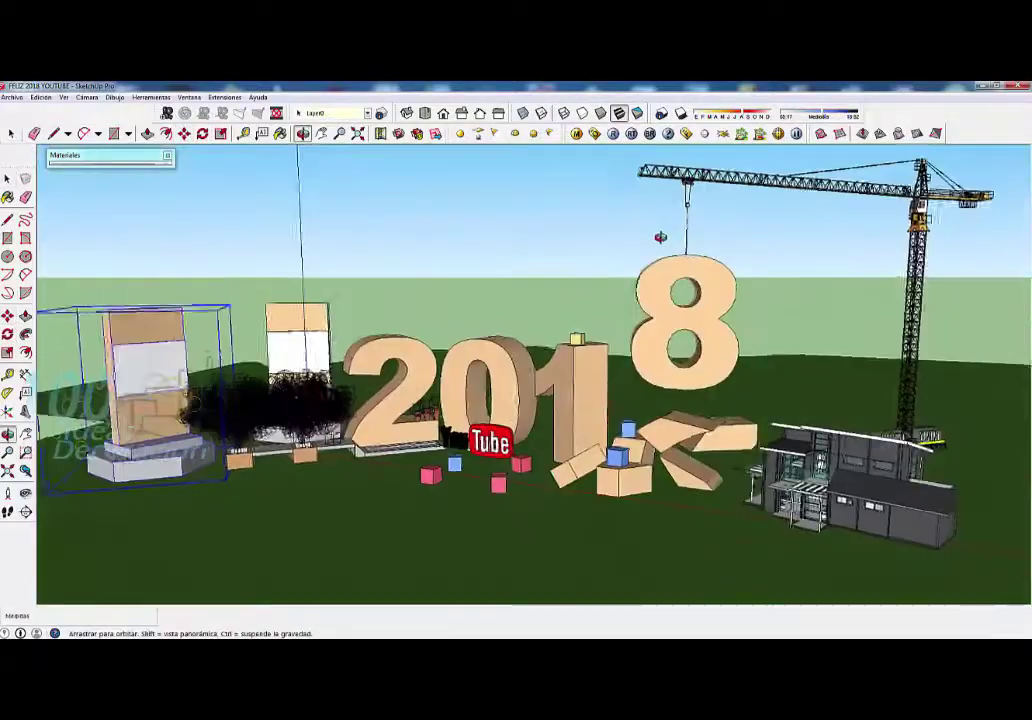
pyautogui.press('h')
pyautogui.moveTo(627, 305); pyautogui.dragTo(595, 305)
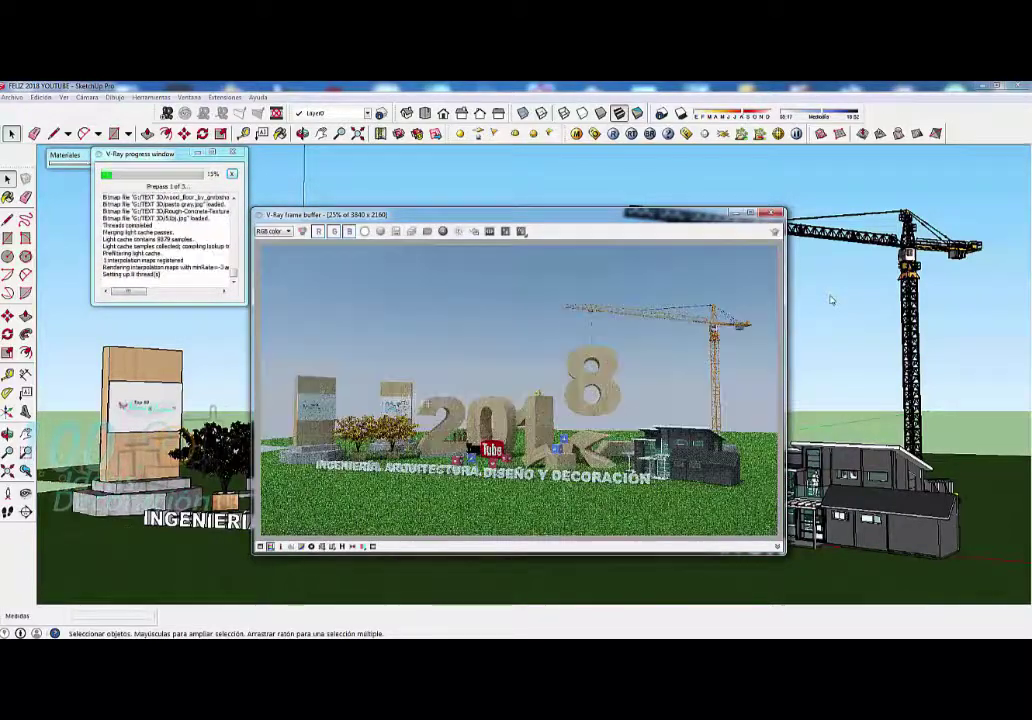
# - Render the 2018 scene with V-Ray and close the progress window at 100%
pyautogui.click(619, 113)
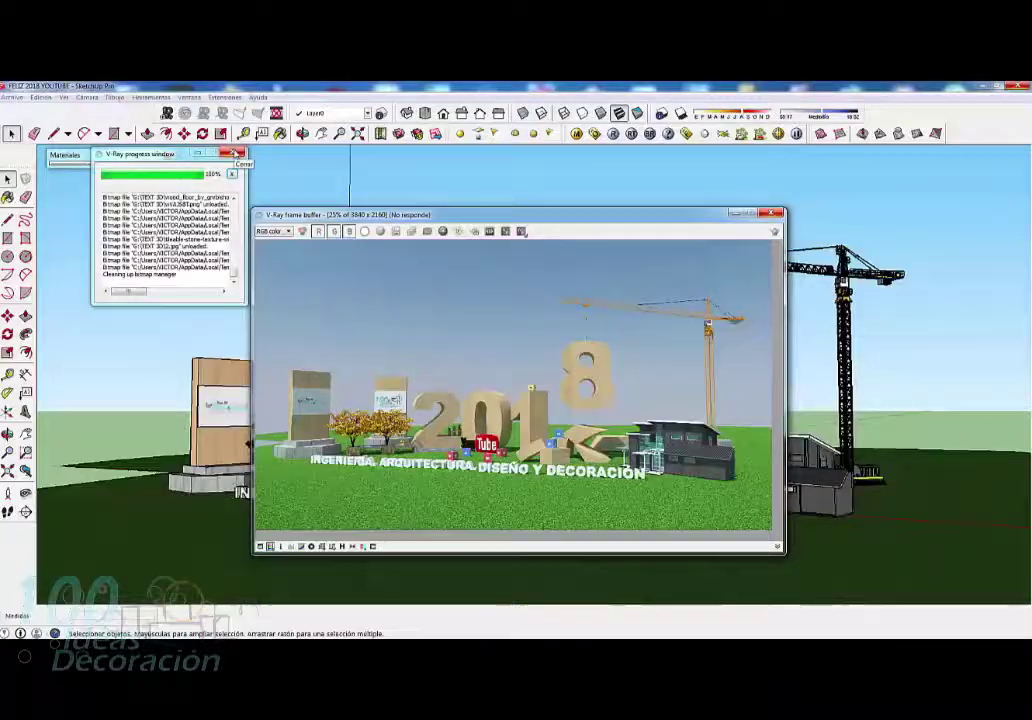
pyautogui.click(233, 153)
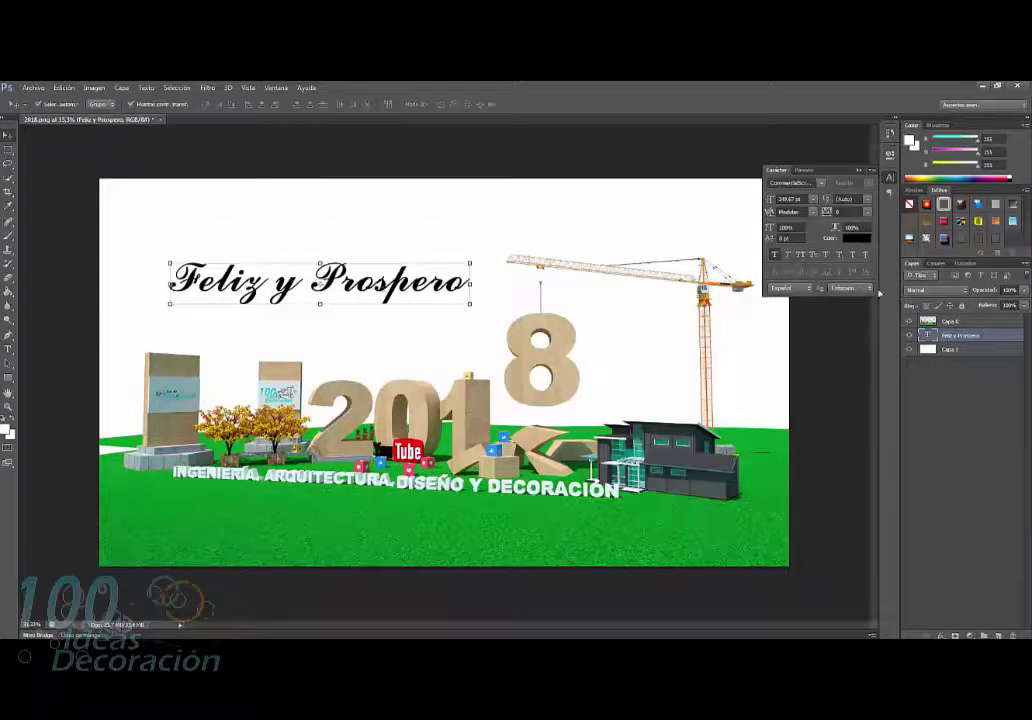
# - Load a .ASL style onto the Feliz y Prospero title and start a greeting text layer
pyautogui.click(1022, 189)
pyautogui.click(935, 290)
pyautogui.doubleClick(445, 269)
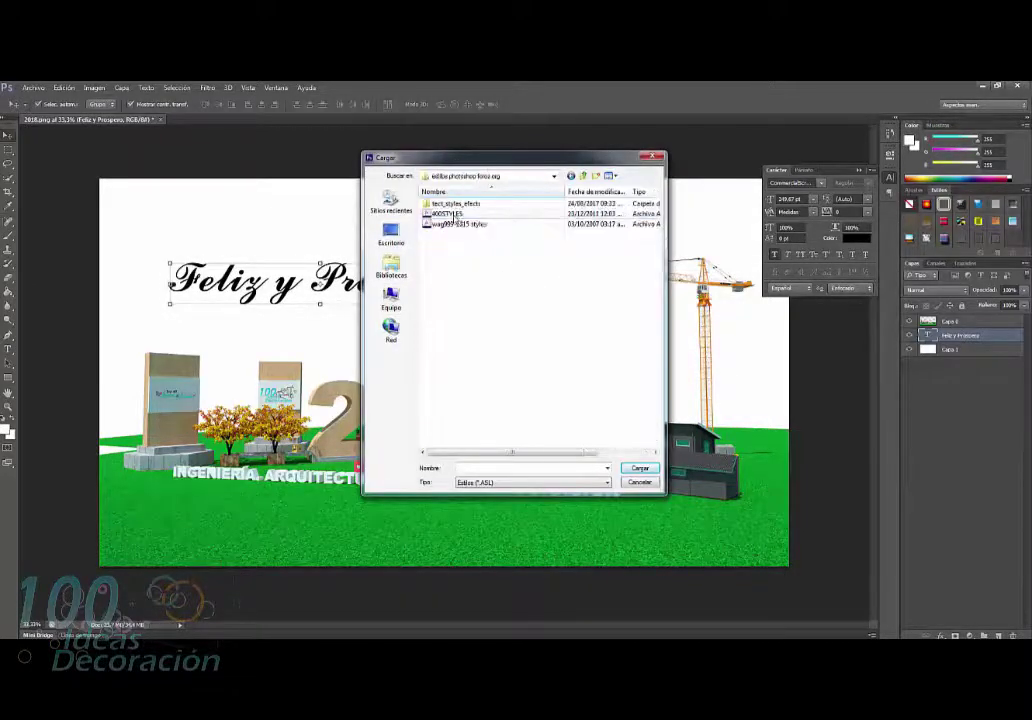
pyautogui.doubleClick(461, 203)
pyautogui.click(995, 204)
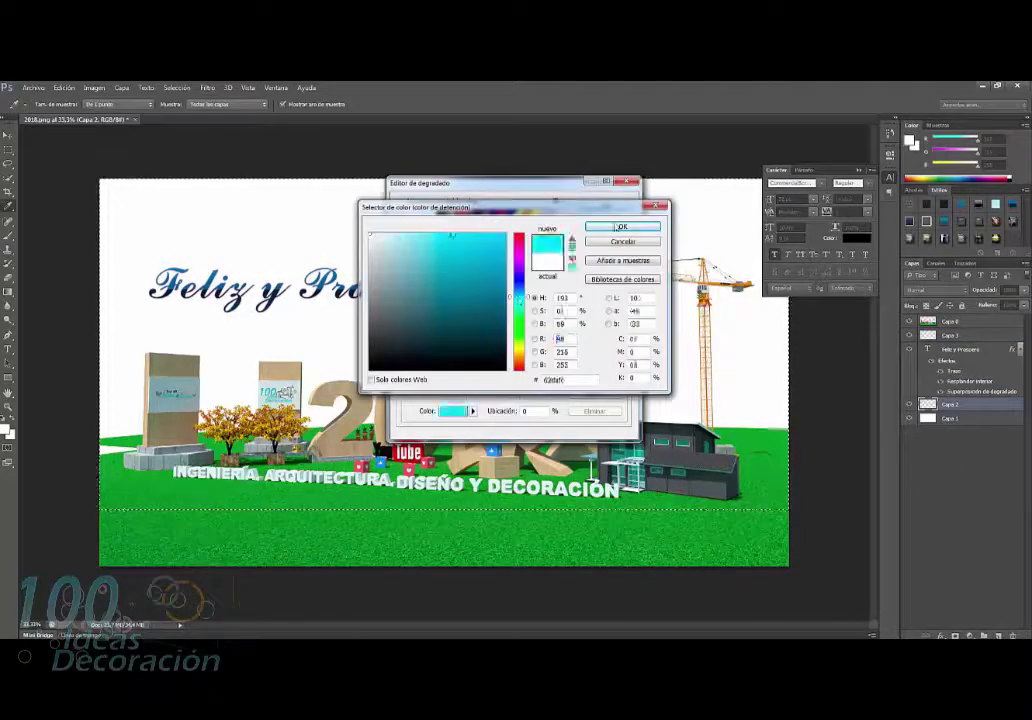
pyautogui.press('t')
pyautogui.click(178, 521)
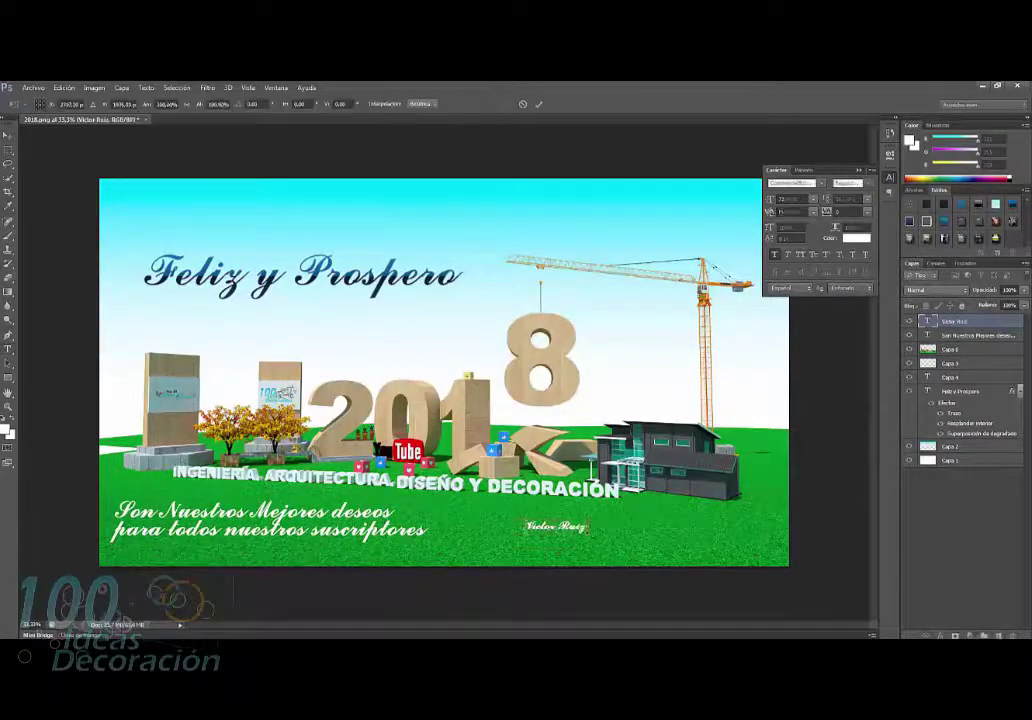
# - Apply a Curves adjustment to the card and save it as a JPEG
pyautogui.click(94, 87)
pyautogui.moveTo(150, 115)
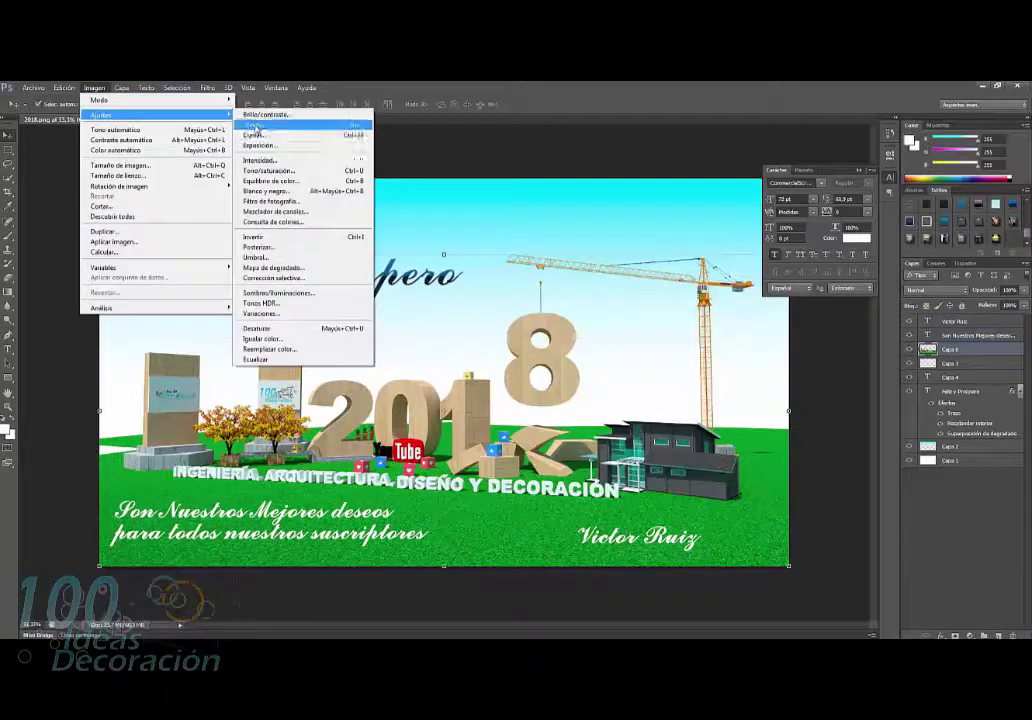
pyautogui.click(256, 128)
pyautogui.press('Return')
pyautogui.hotkey('ctrl', 'shift', 's')
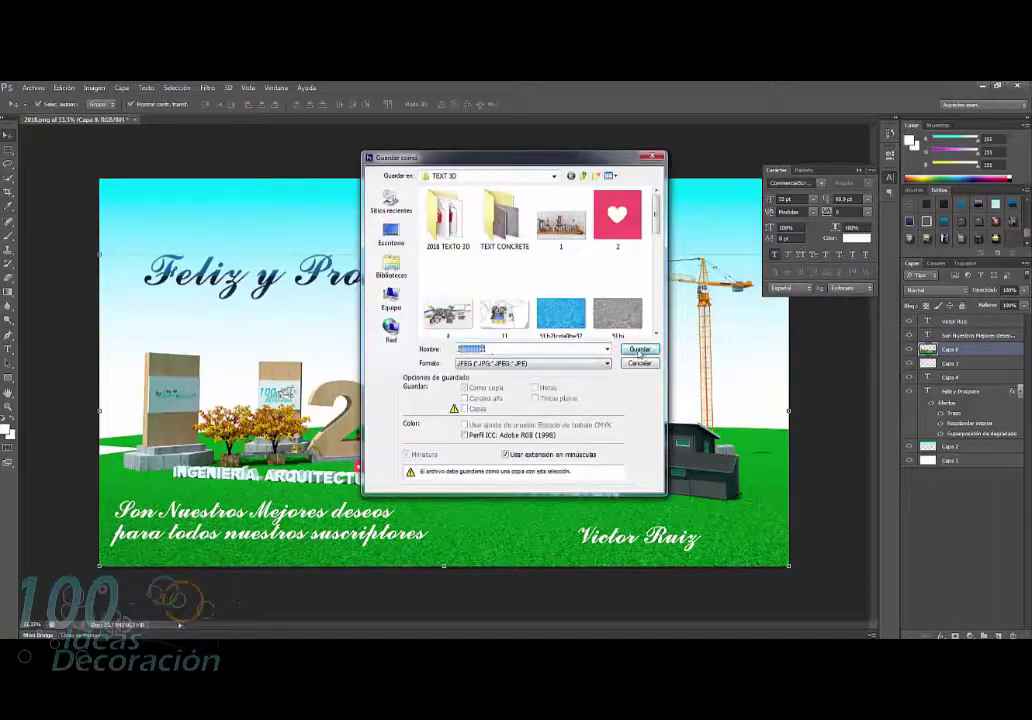
pyautogui.click(639, 350)
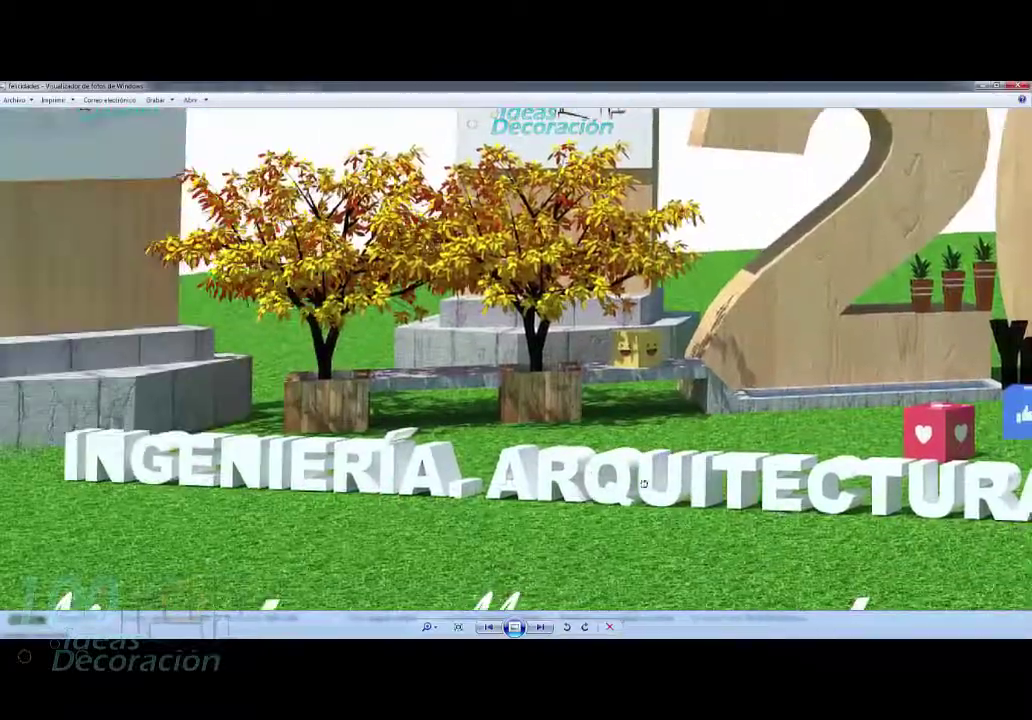